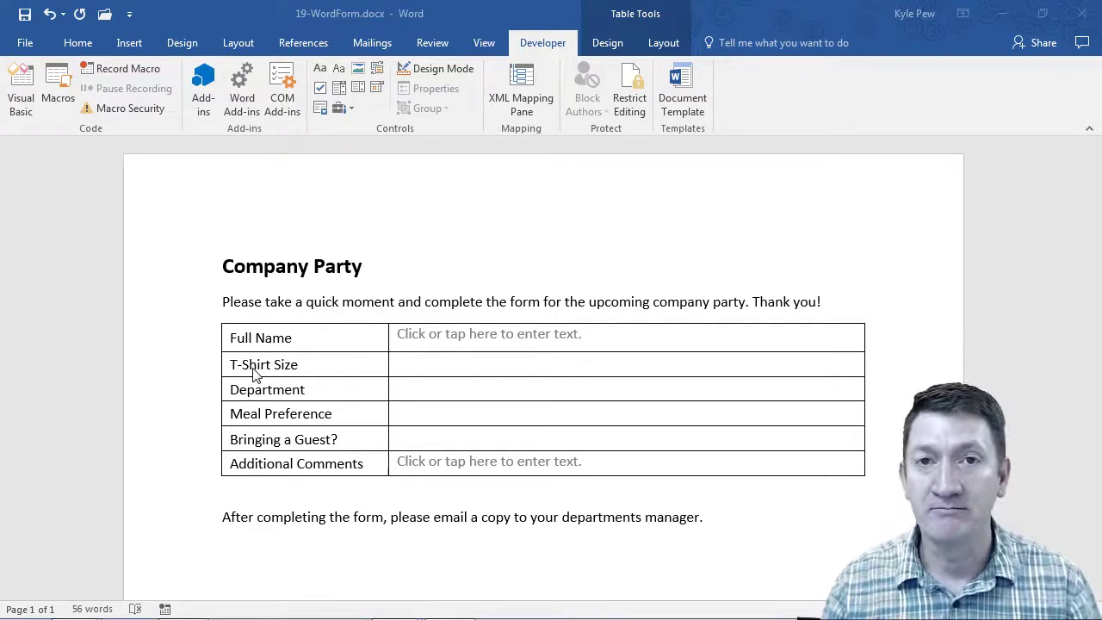
Place the cursor in the empty T-Shirt Size answer cell.
left_click(411, 371)
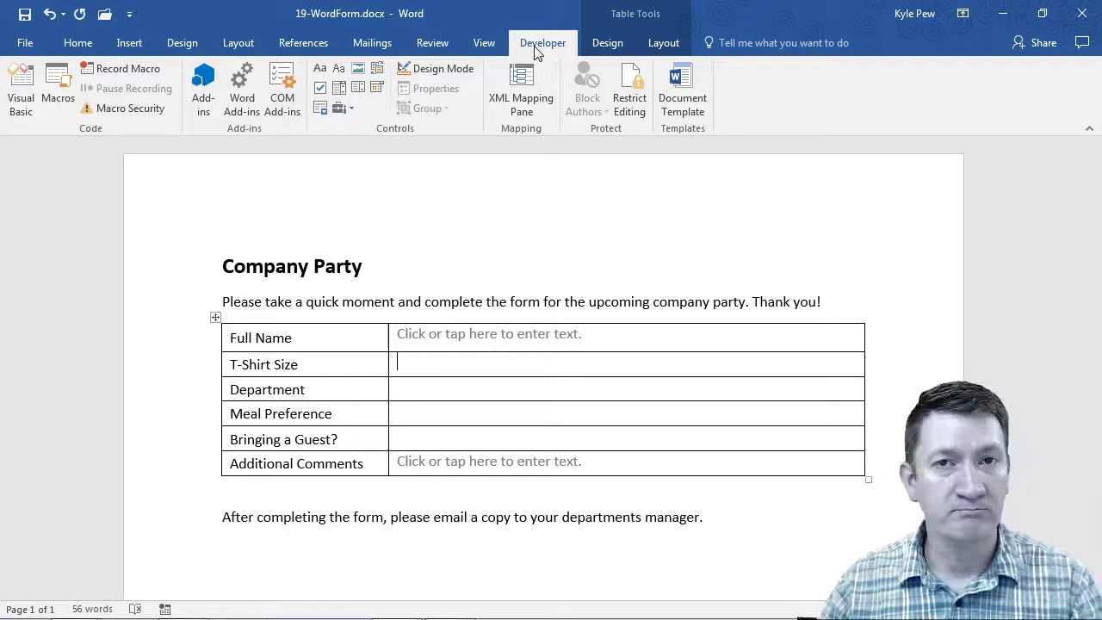
Turn on Design Mode and insert an ActiveX option button in the T-Shirt Size cell.
left_click(436, 74)
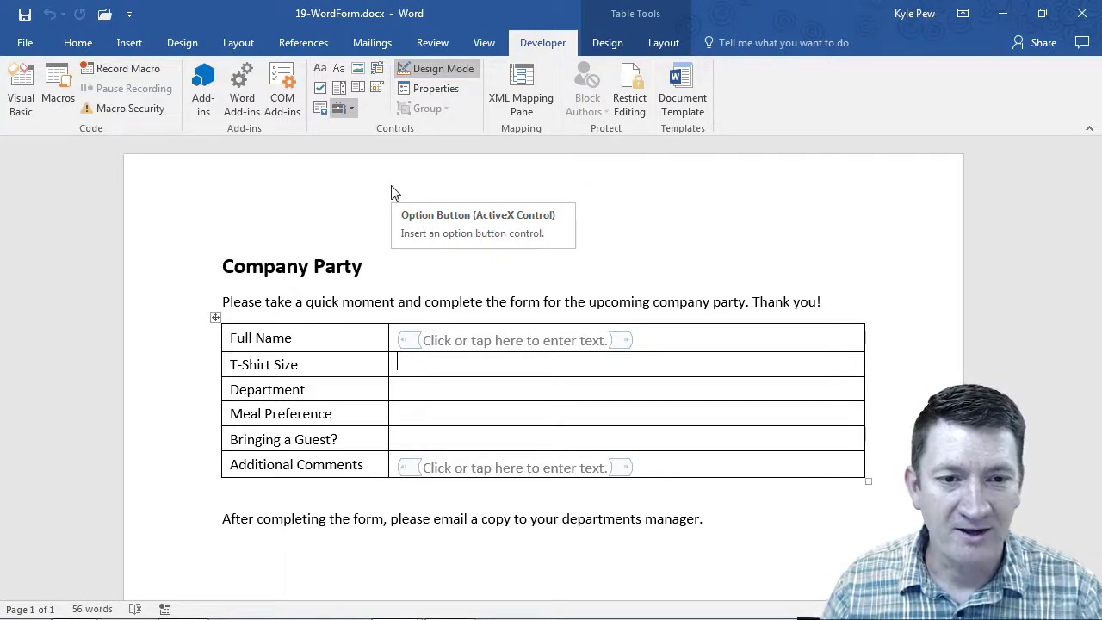
left_click(392, 193)
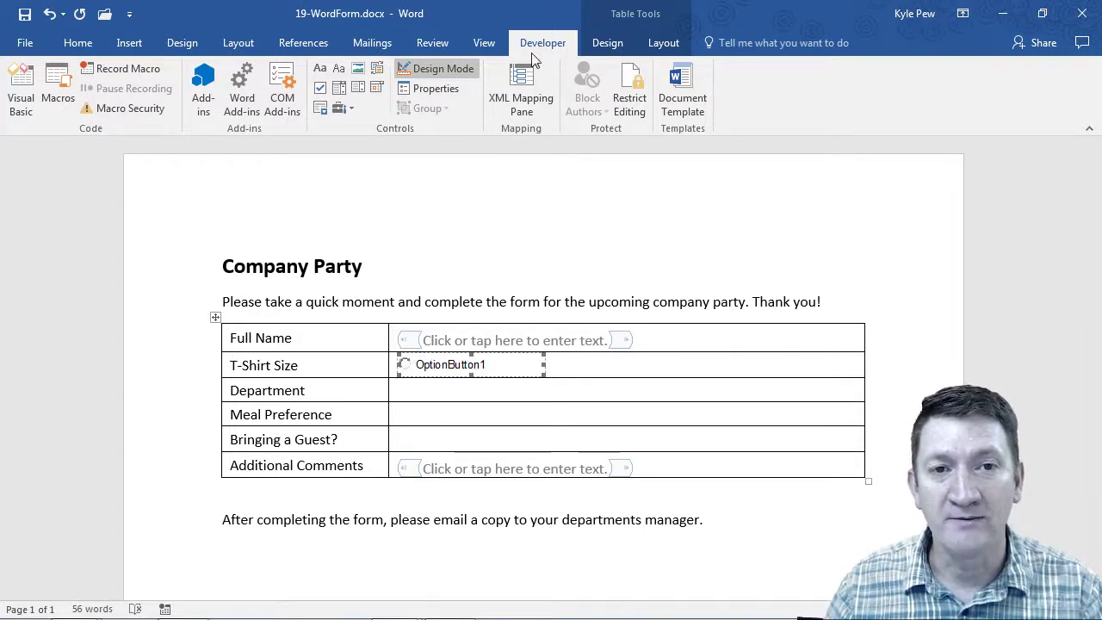
In Properties, rename OptionButton1 to ShirtSizeS, set its caption to S and its GroupName to ShirtSize.
left_click(433, 92)
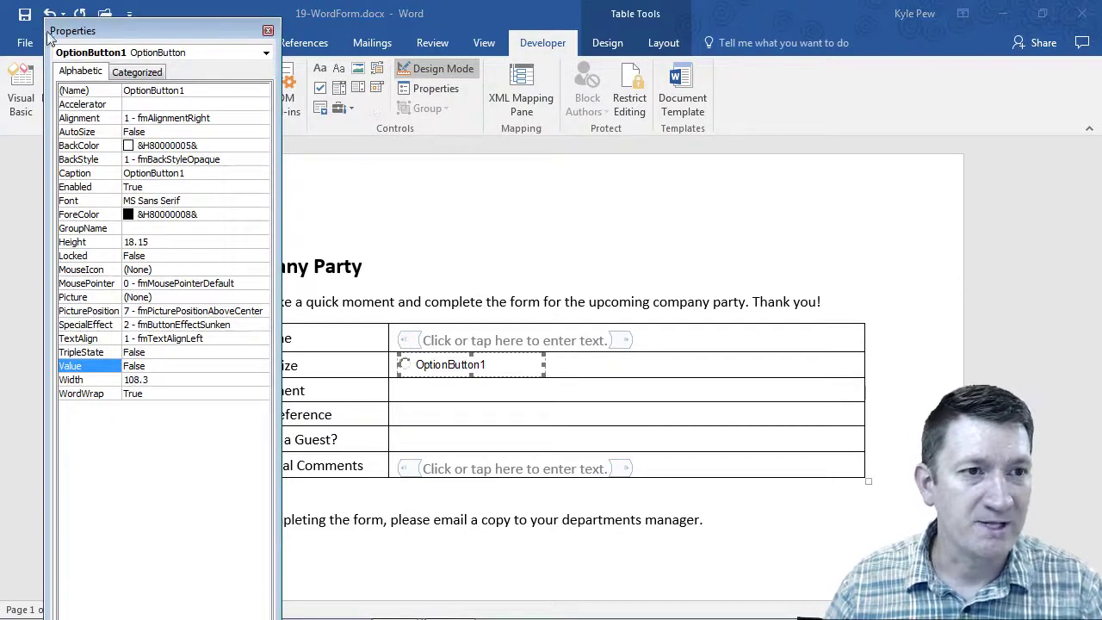
left_click(149, 90)
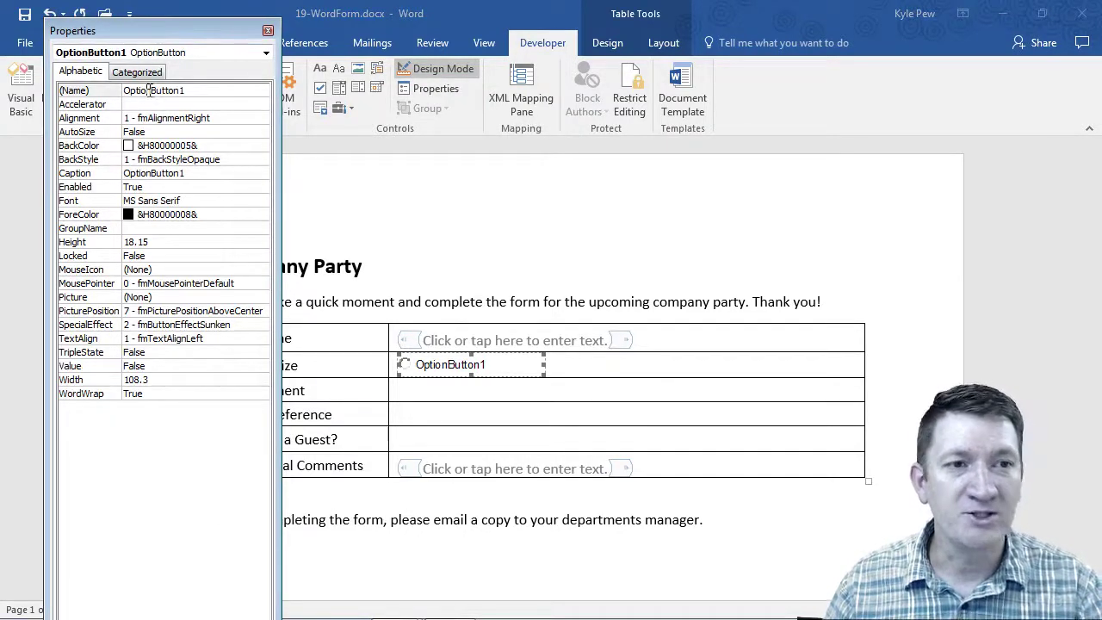
double_click(149, 90)
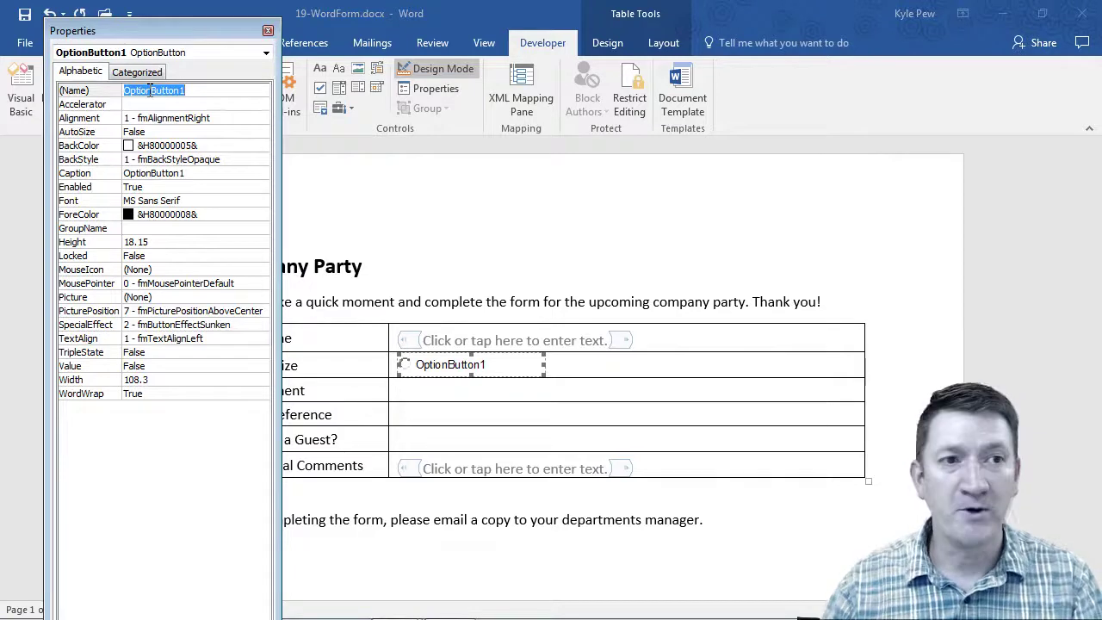
type("S")
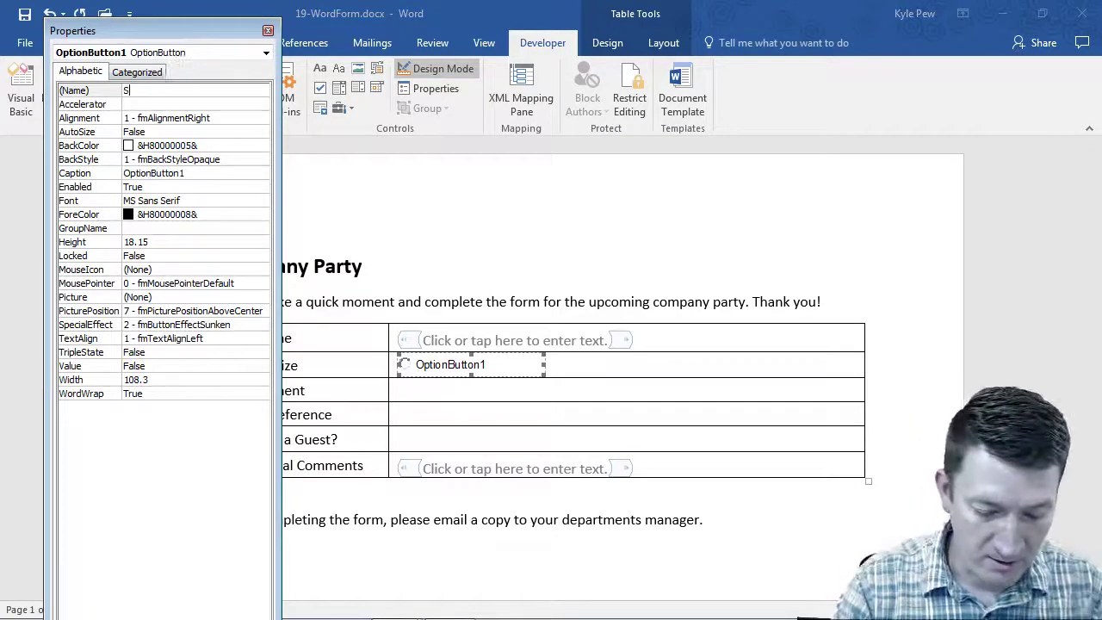
type("hirtSizeS")
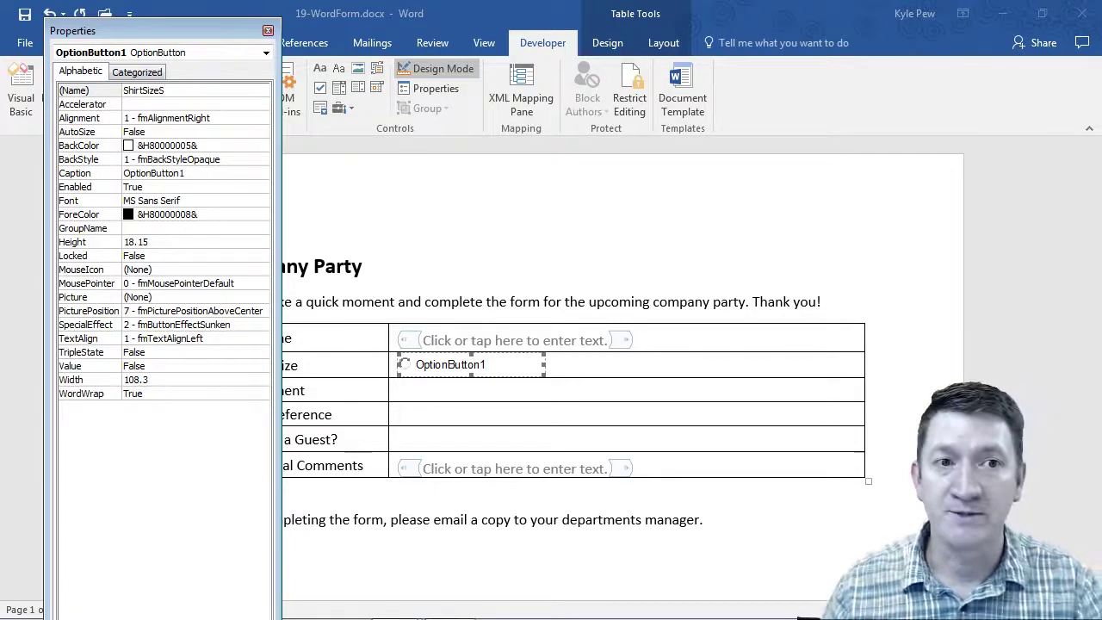
left_click(143, 173)
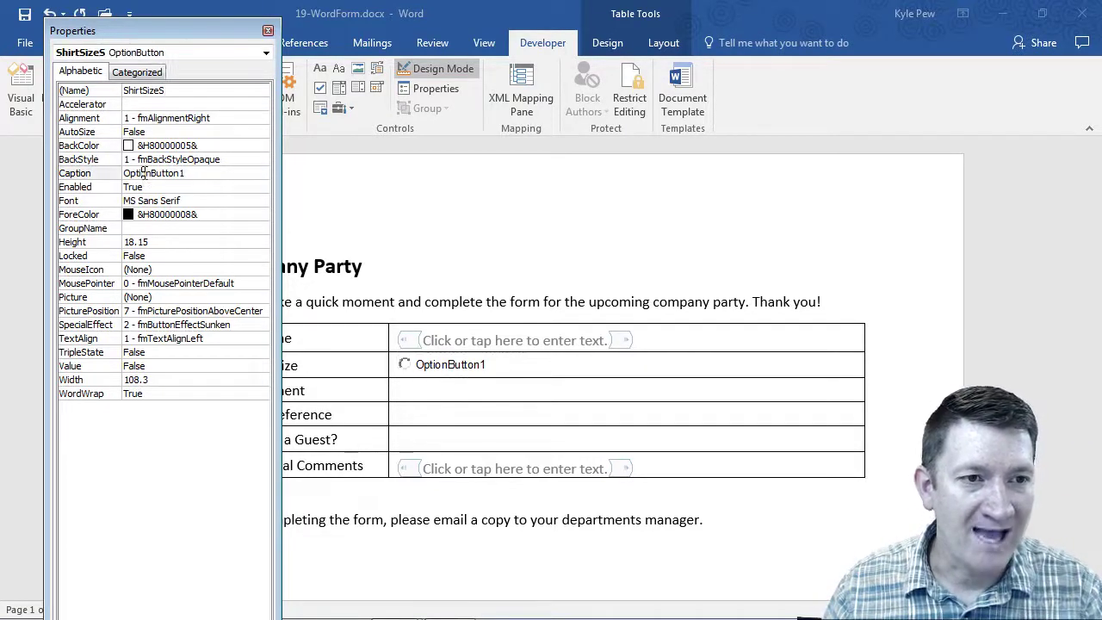
double_click(144, 173)
type("S")
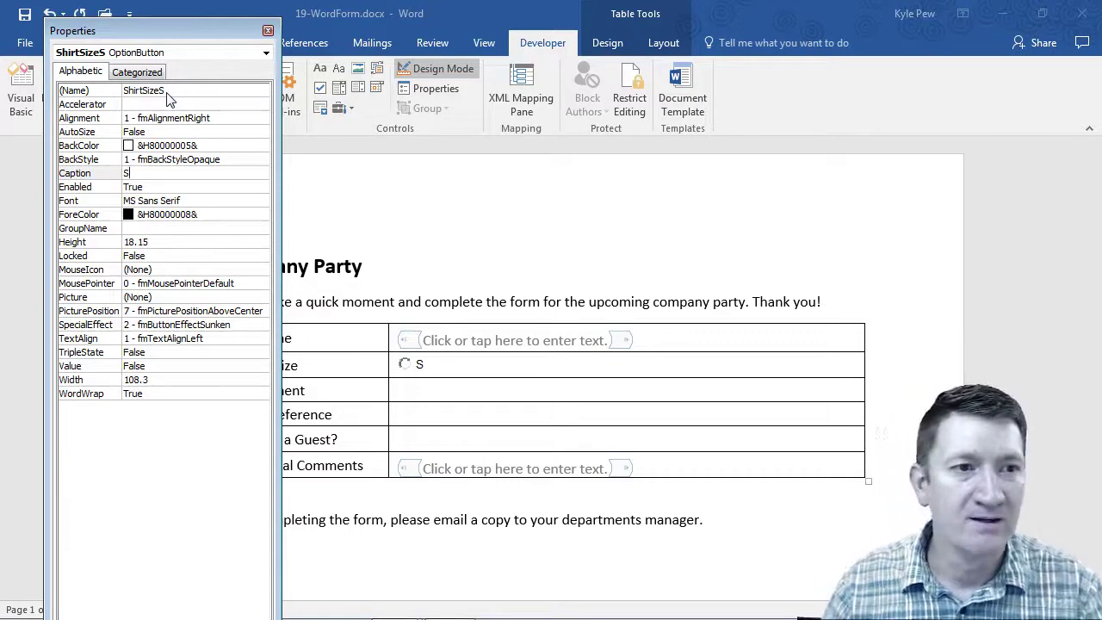
left_click(145, 229)
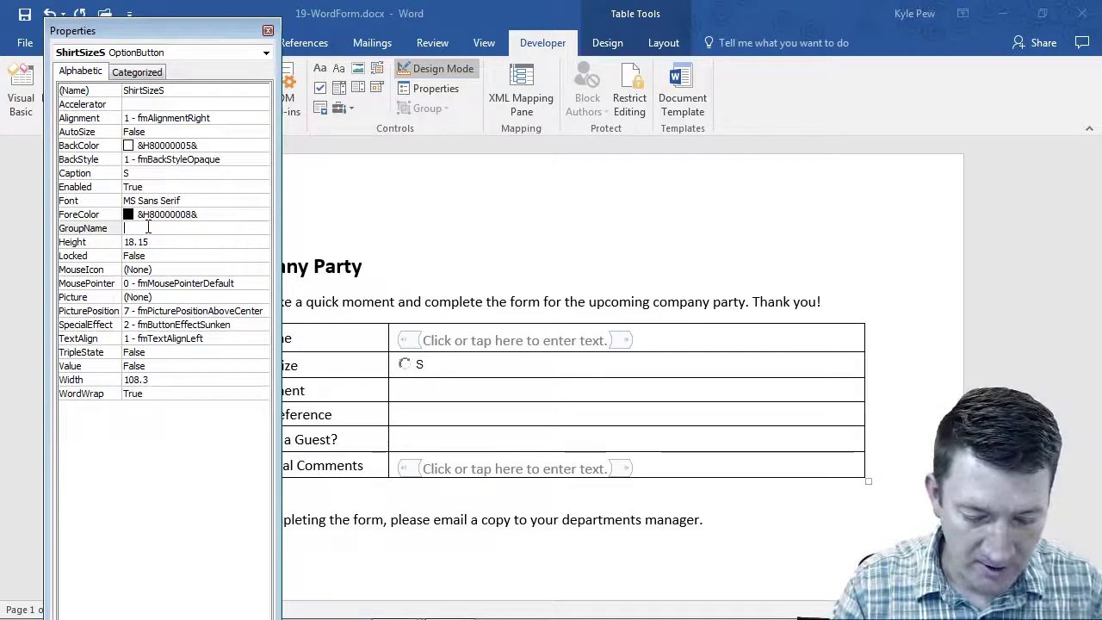
type("ShirtSize")
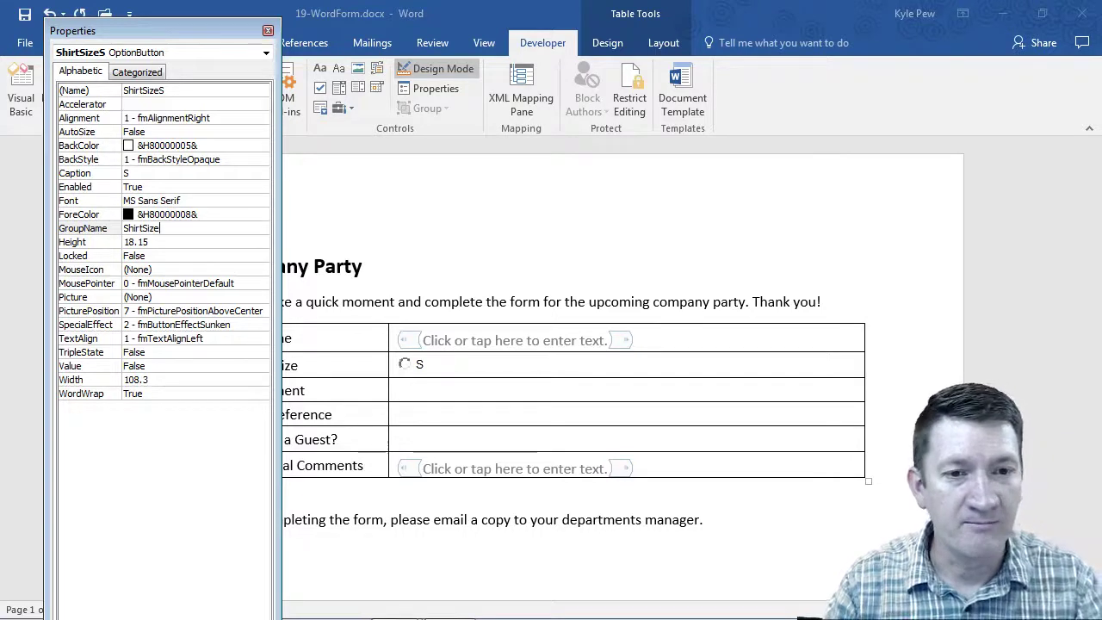
key("Return")
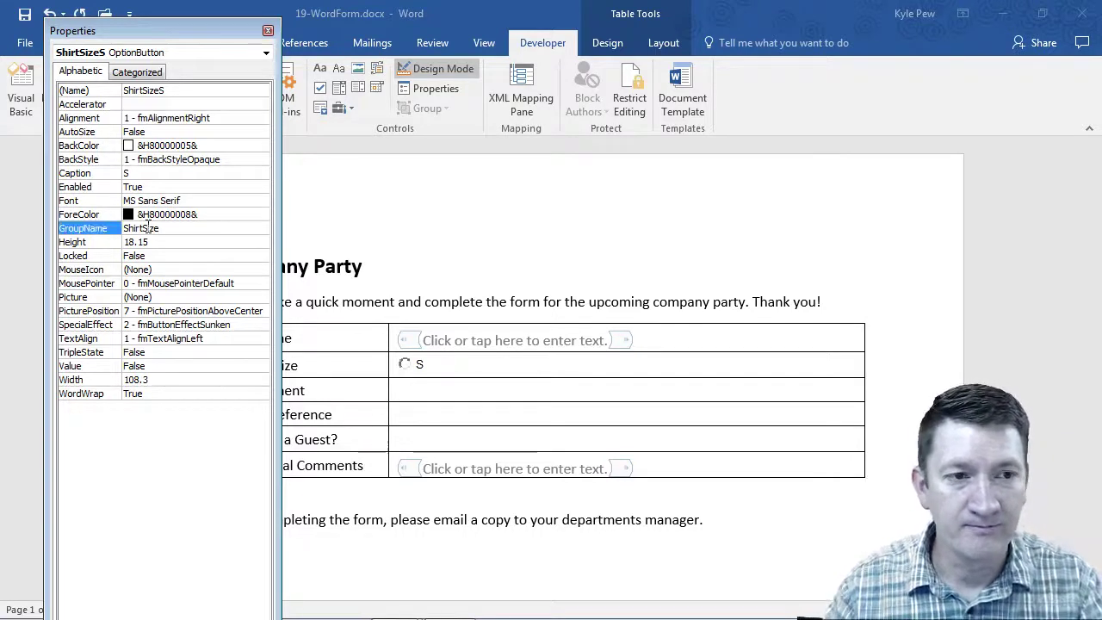
left_click(439, 369)
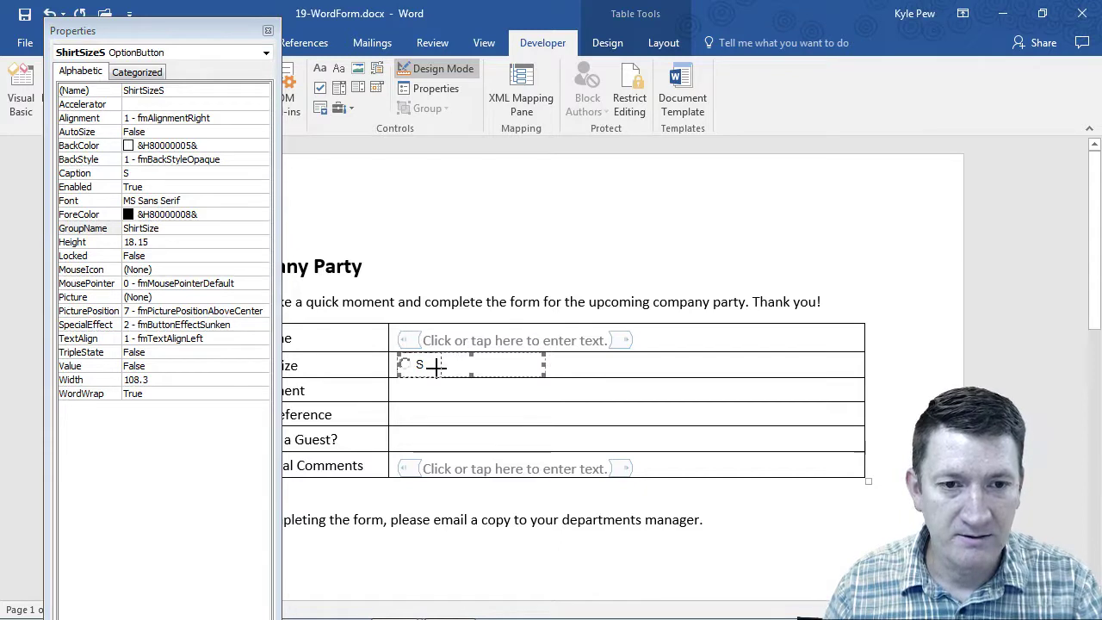
left_click(467, 363)
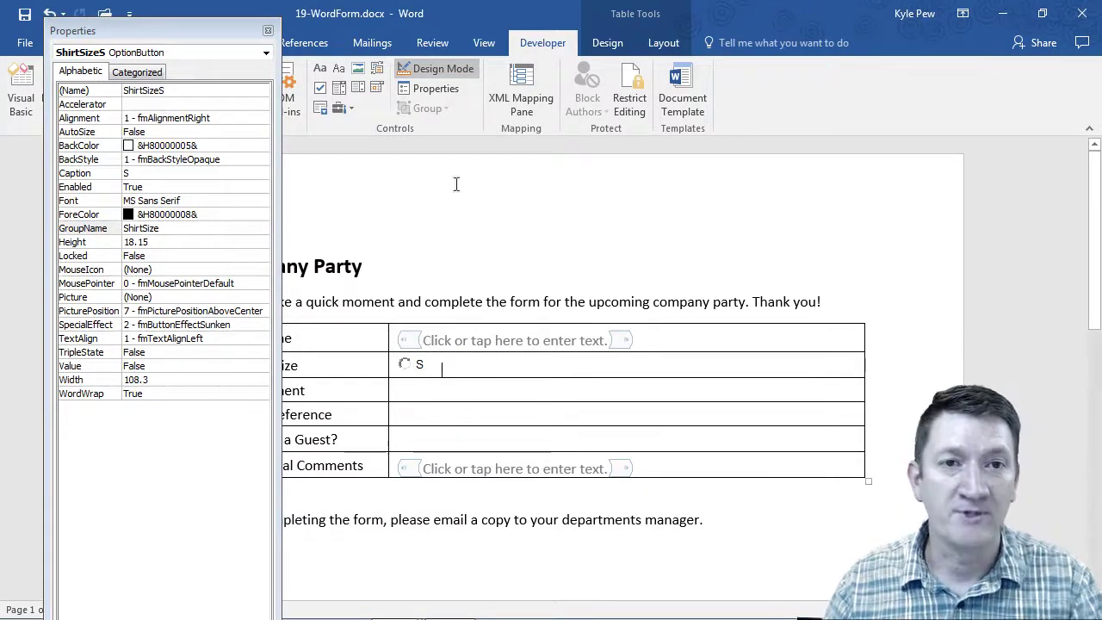
Insert a second option button after S and name it ShirtSizeM.
left_click(344, 106)
left_click(390, 184)
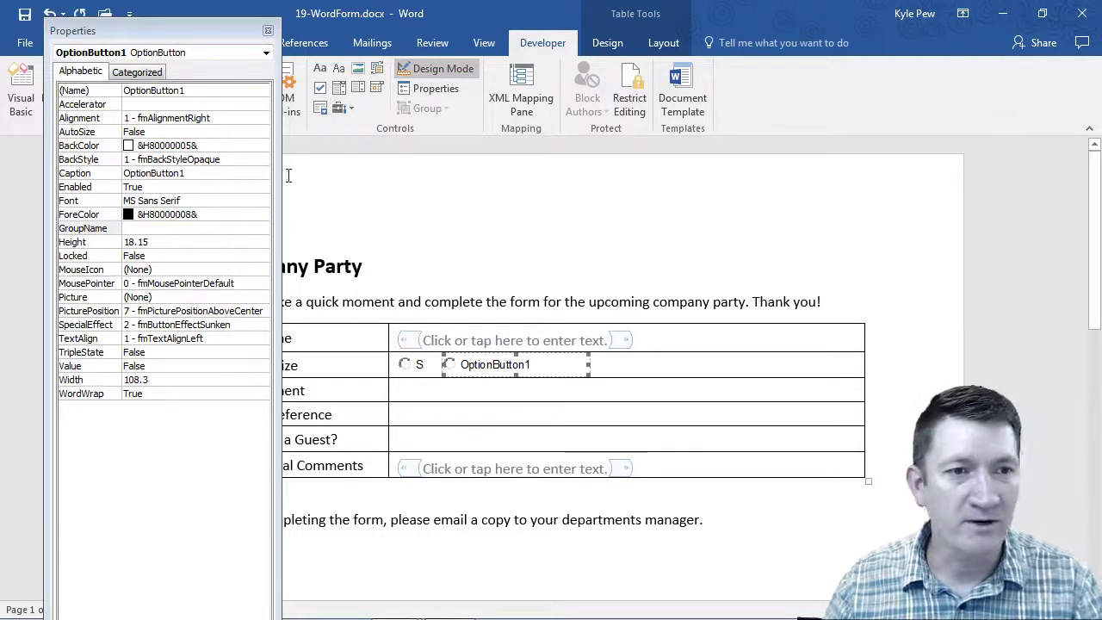
left_click(189, 91)
double_click(190, 90)
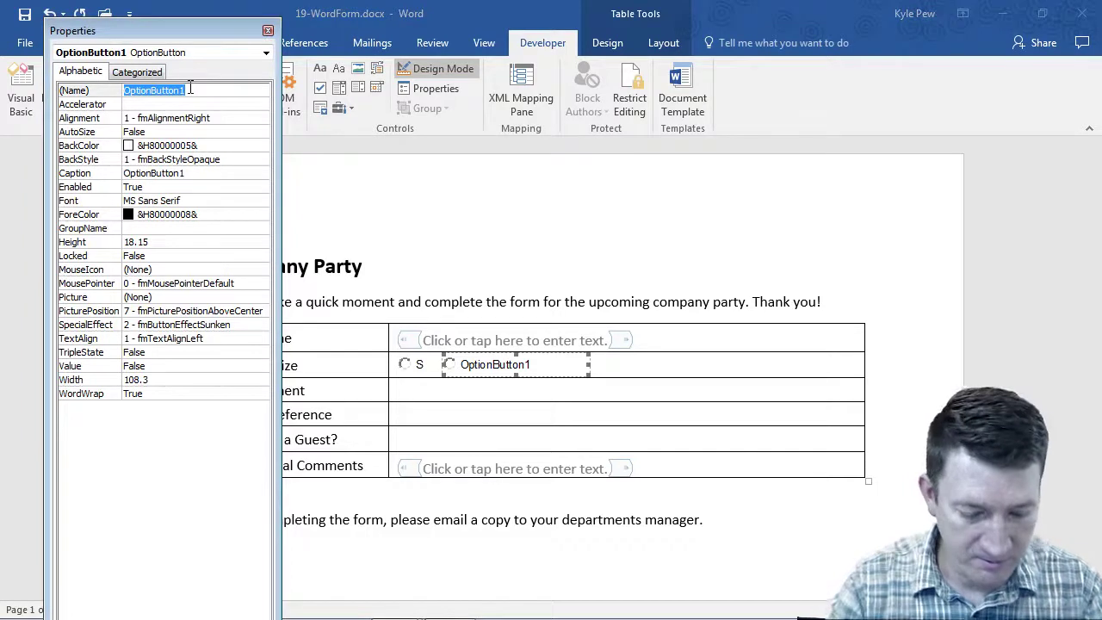
type("ShirtS")
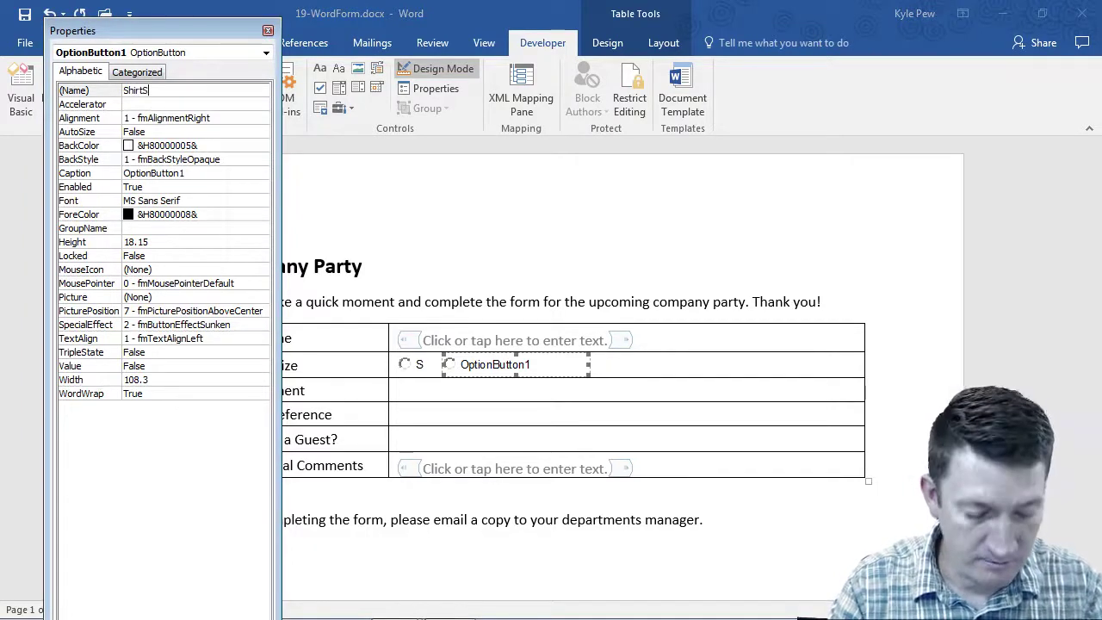
type("izeM")
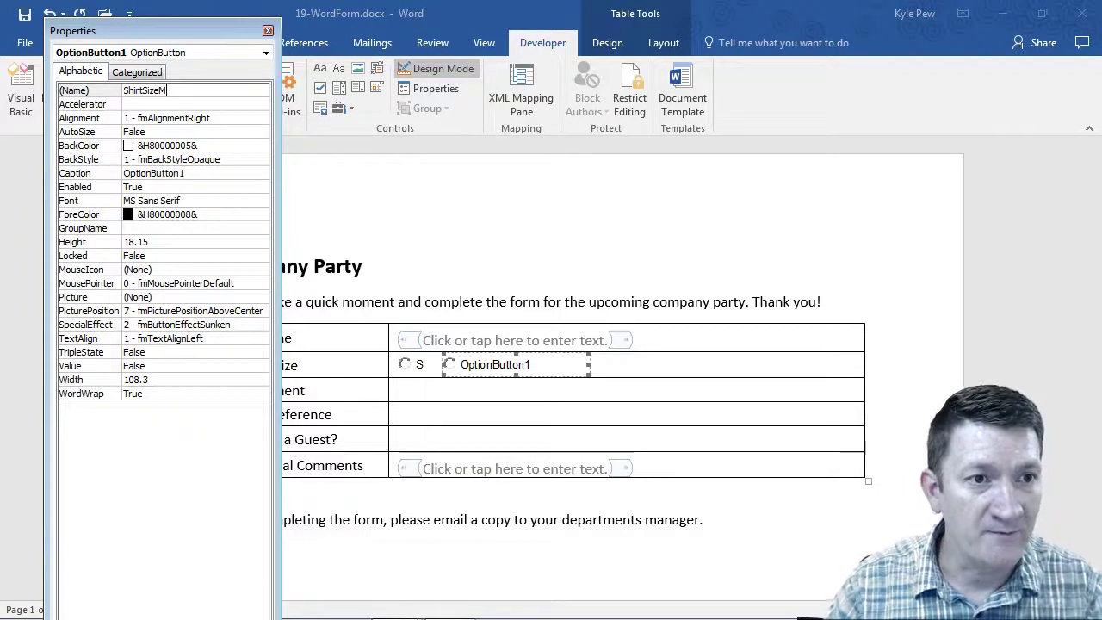
Give the second option button caption M and GroupName ShirtSize.
left_click(159, 172)
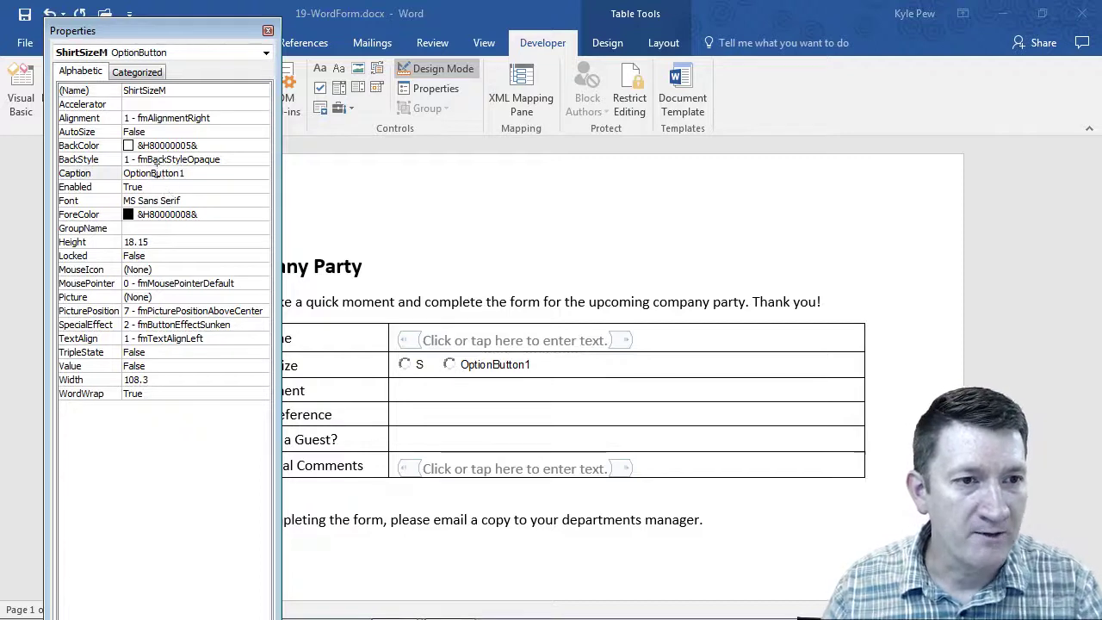
double_click(158, 172)
type("M")
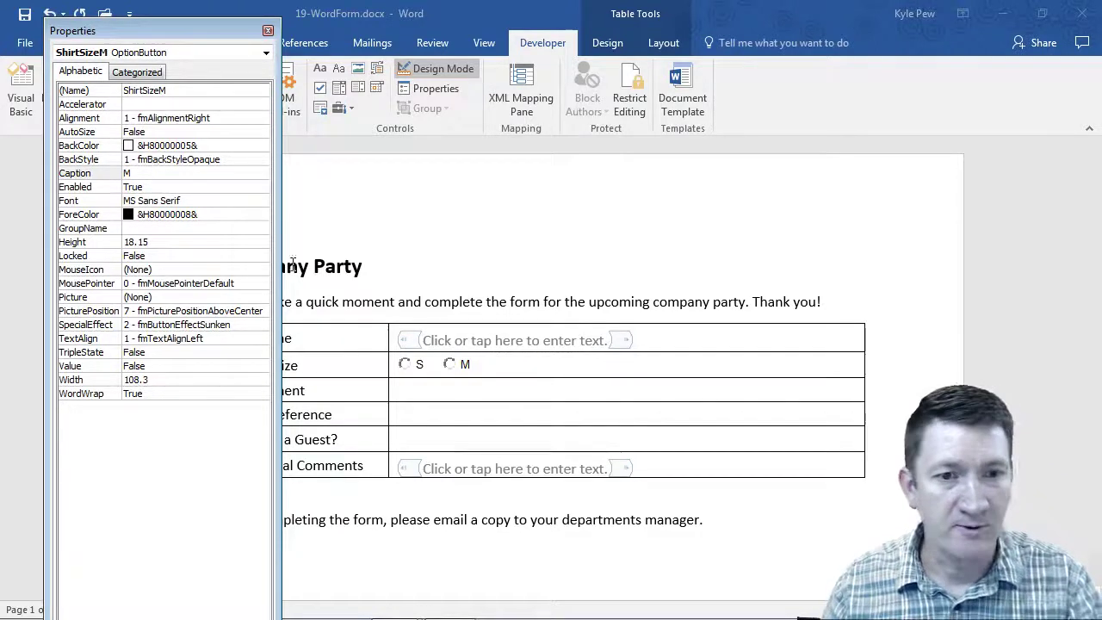
left_click(149, 227)
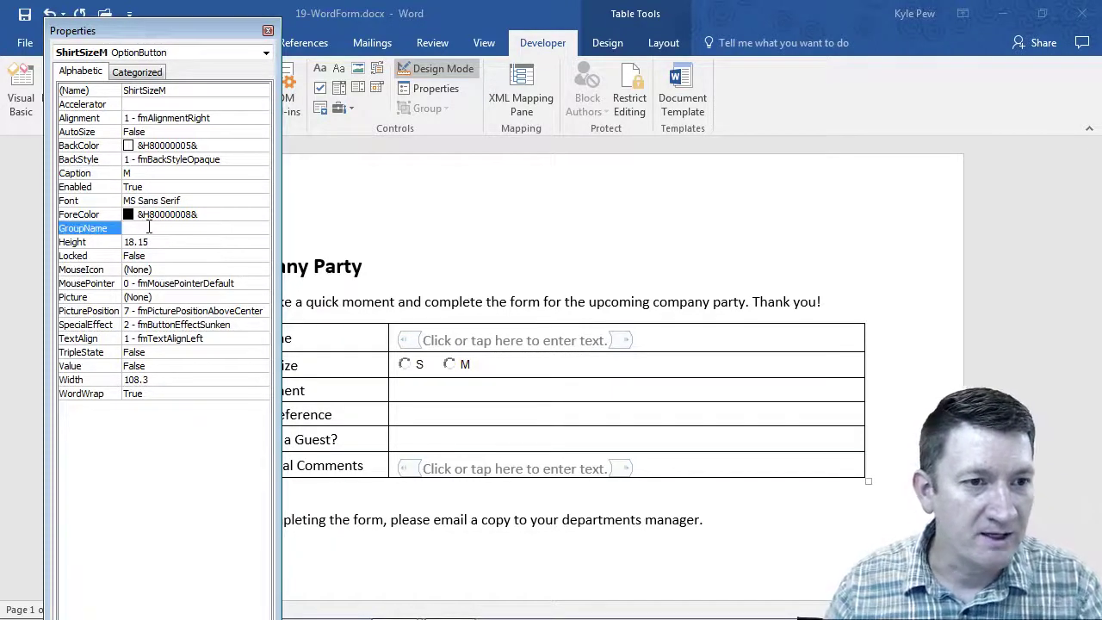
left_click(149, 227)
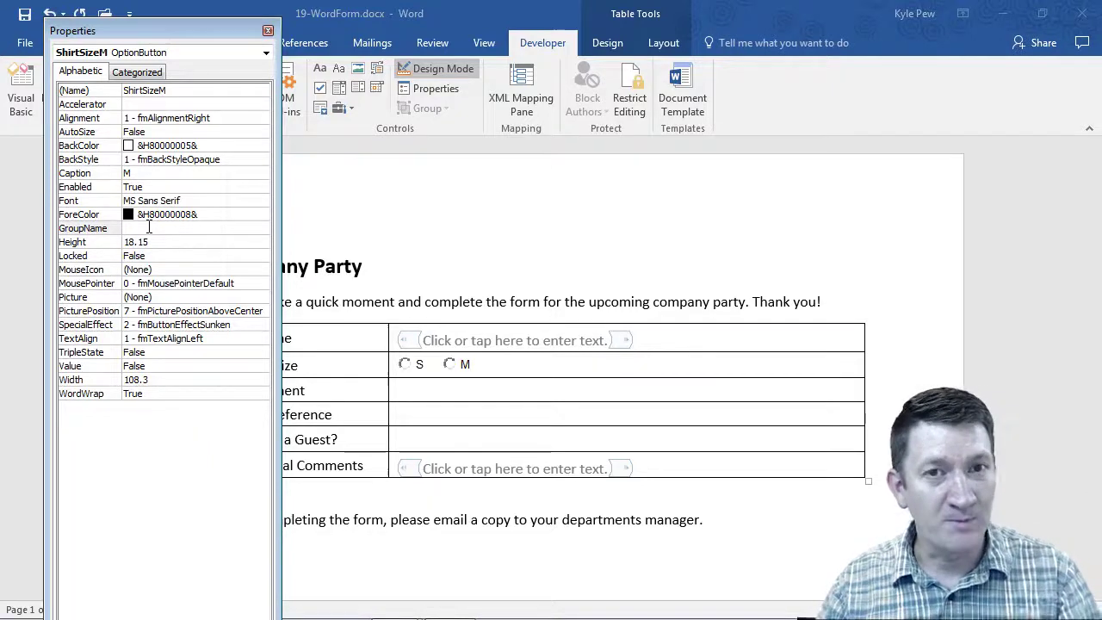
left_click(149, 226)
type("Shir")
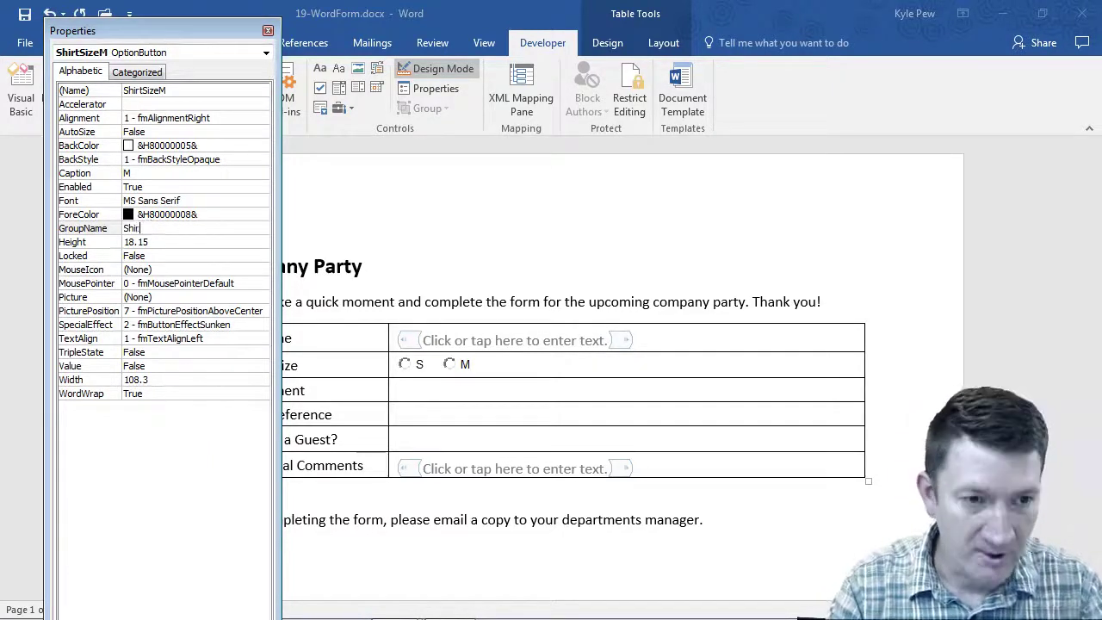
type("tSize")
key("Return")
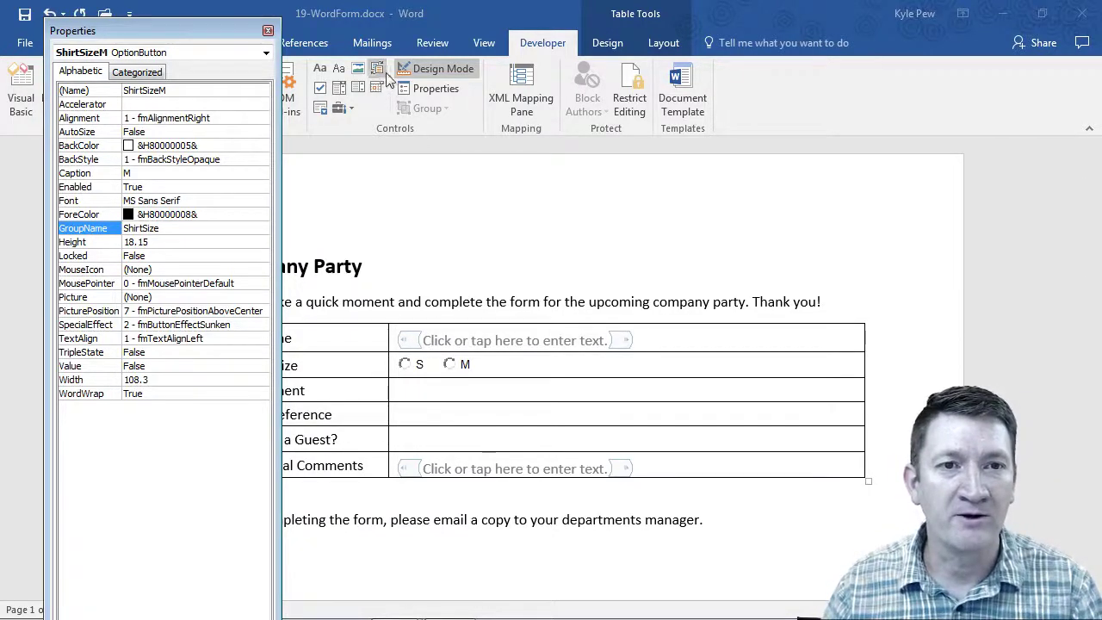
left_click(343, 108)
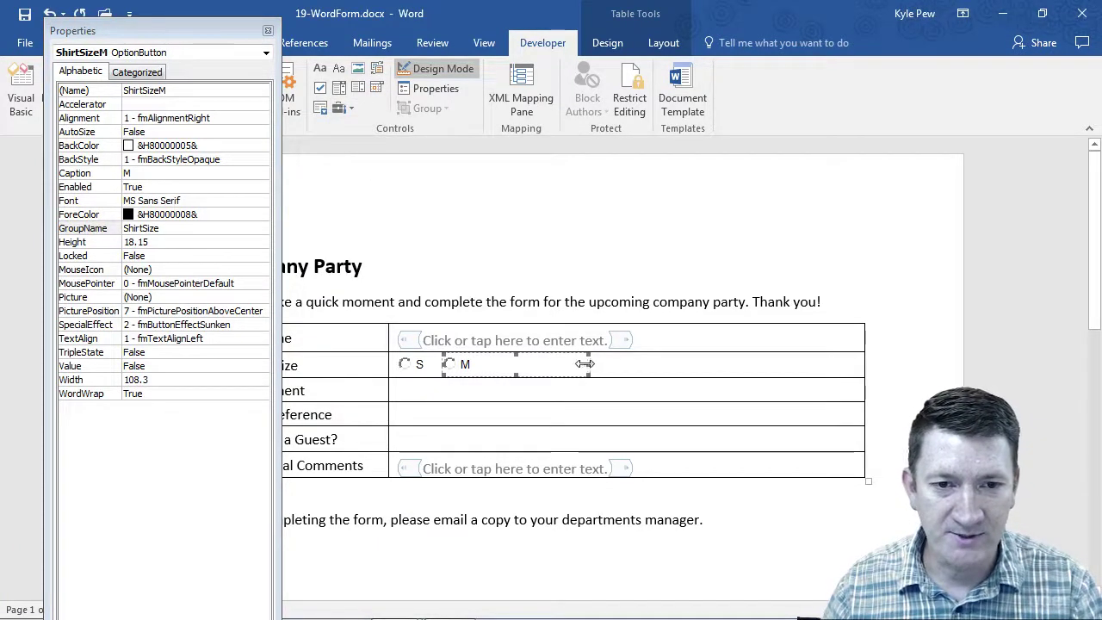
Insert a third option button after M, named ShirtSizeL with caption L.
left_click(507, 362)
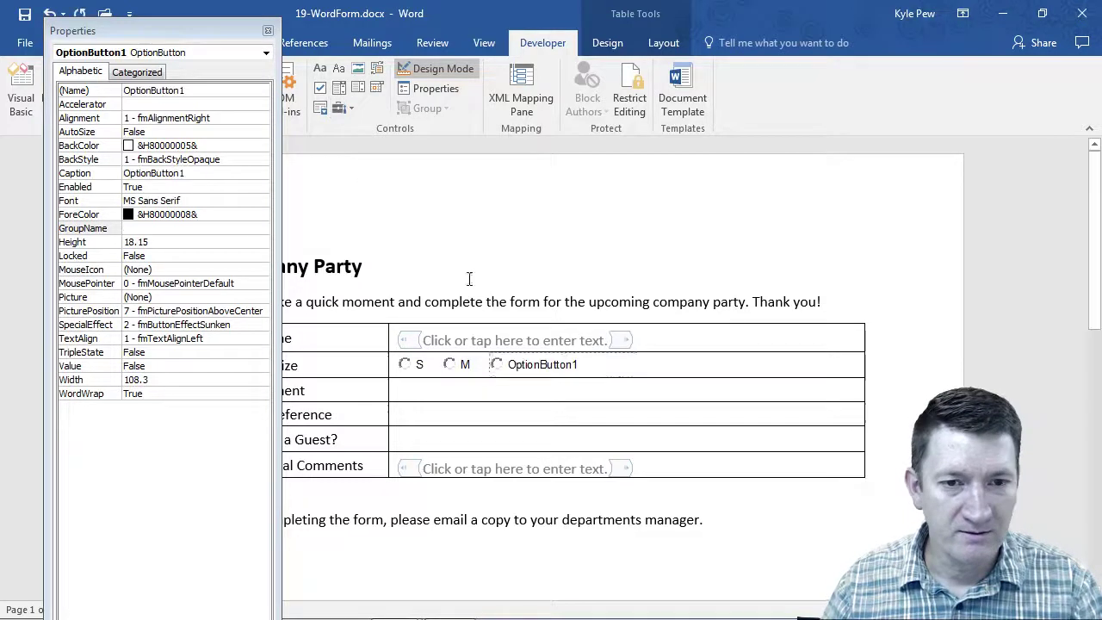
left_click(199, 89)
double_click(199, 89)
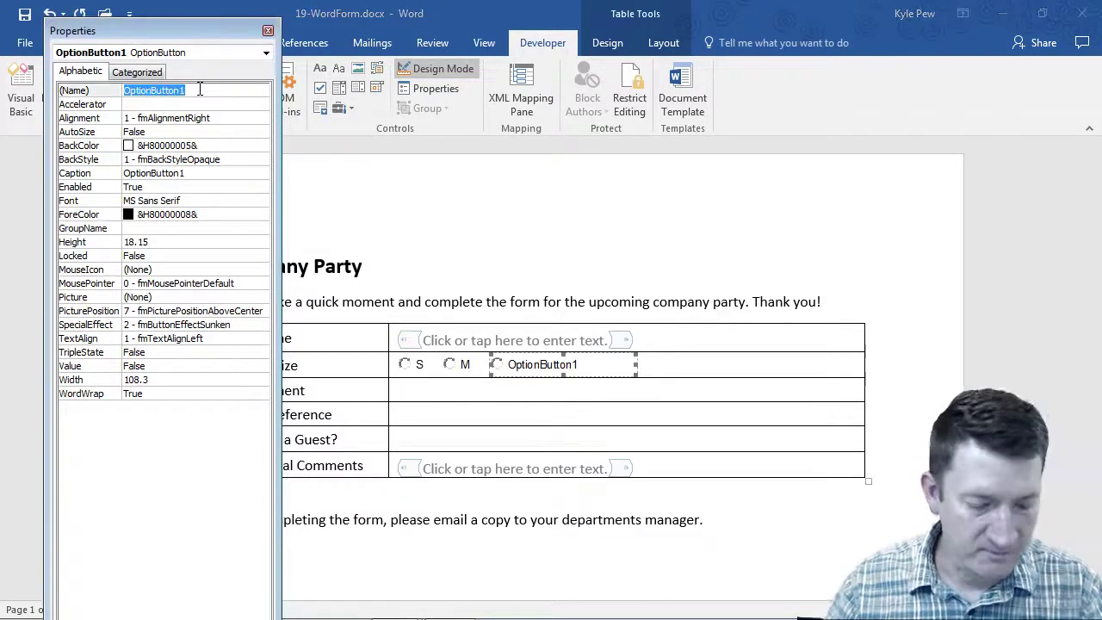
type("ShirtSizeL")
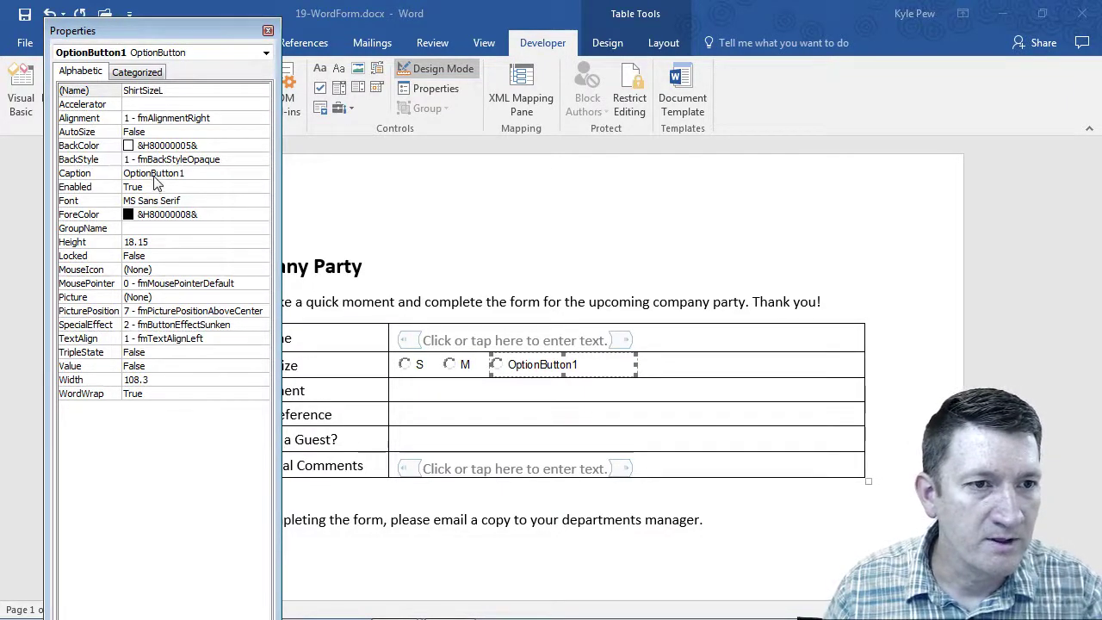
double_click(155, 174)
type("L")
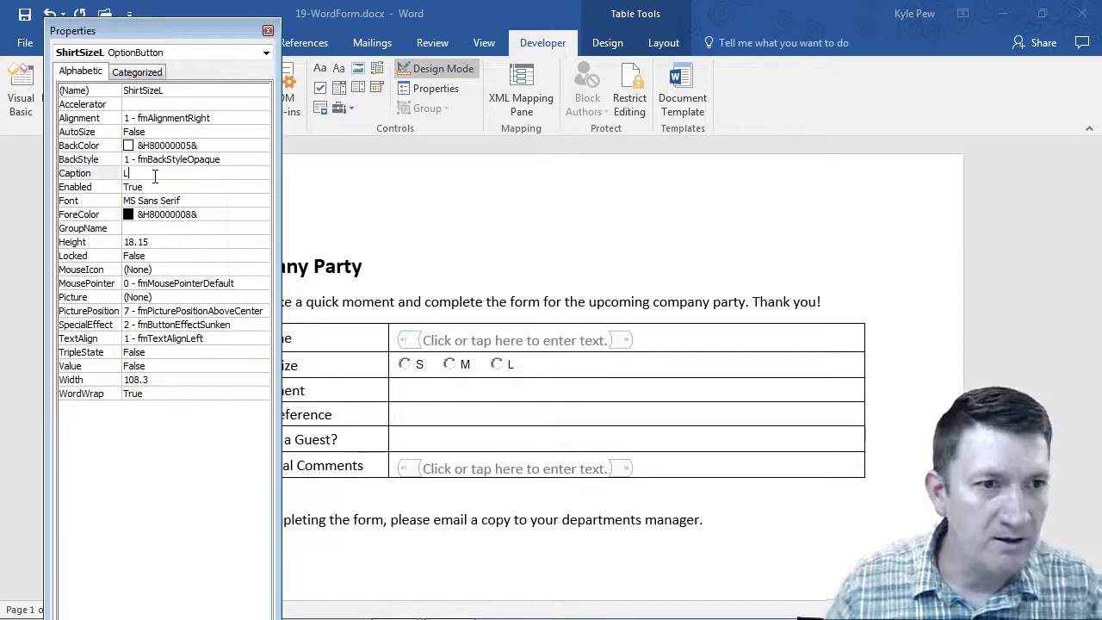
Set the L option's GroupName to ShirtSize and narrow it to fit its label.
left_click(146, 228)
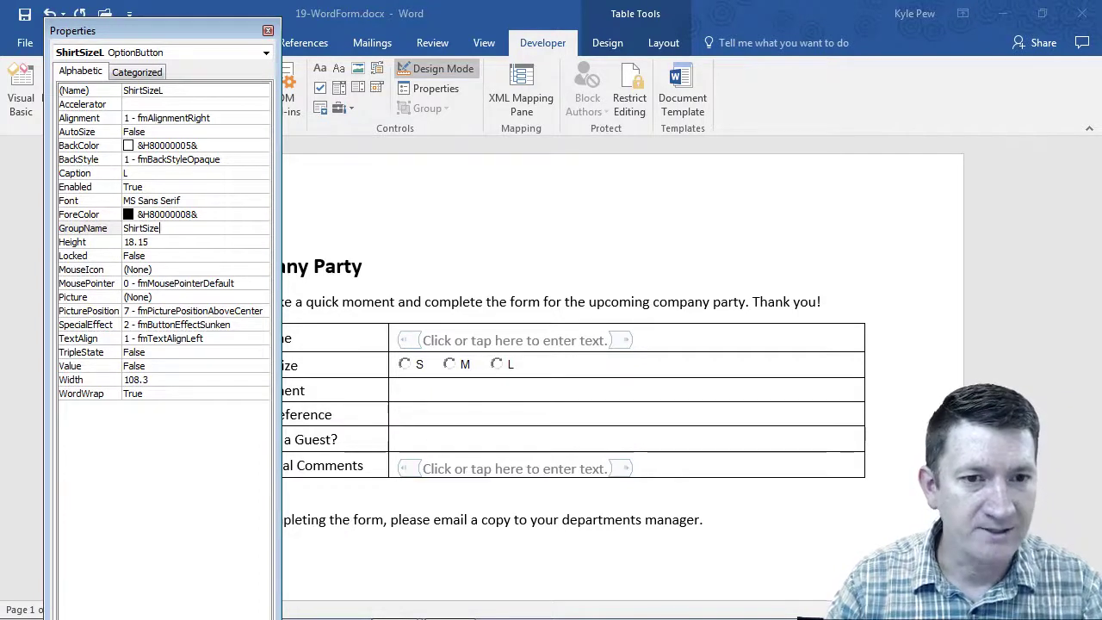
key("Return")
left_click(556, 370)
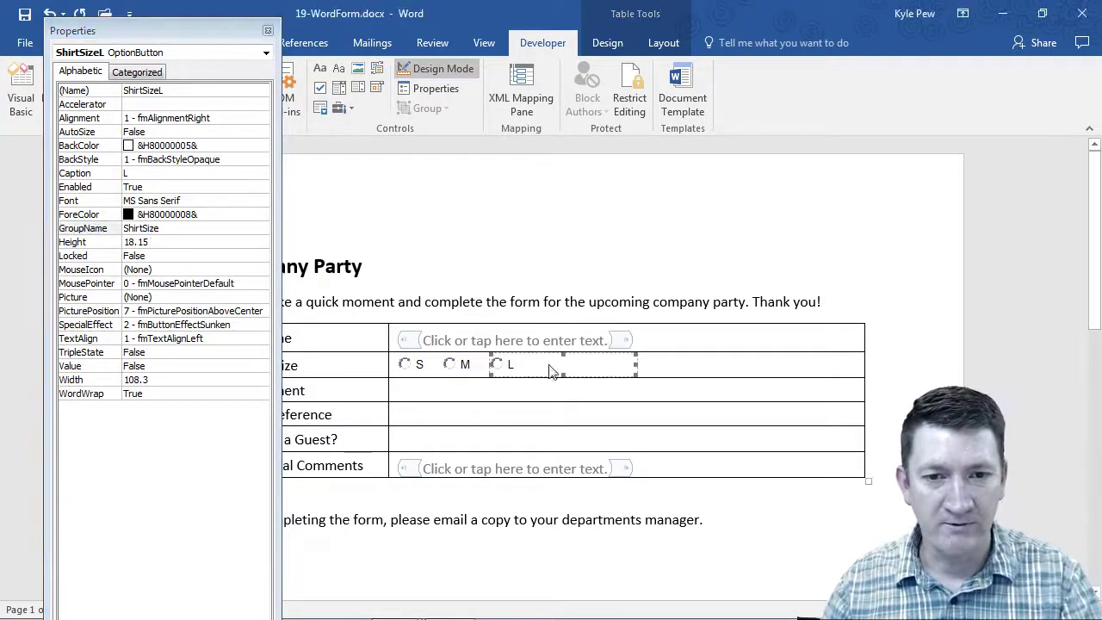
left_click_drag(636, 362, 532, 365)
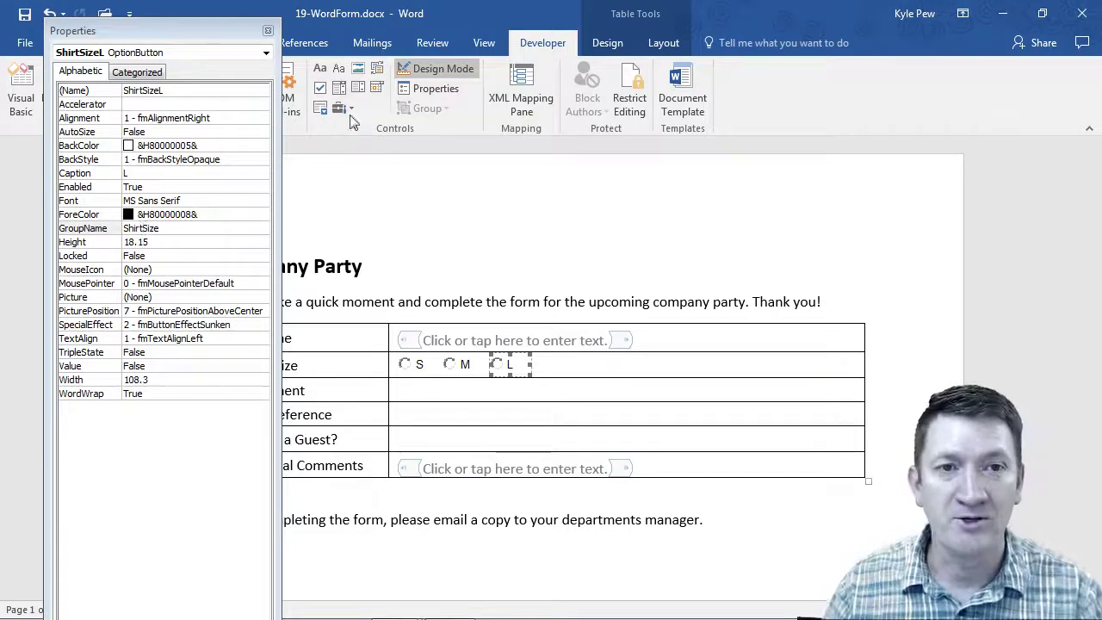
Outside Design Mode, test S, M and L, finish on L, then re-enable Design Mode.
left_click(442, 69)
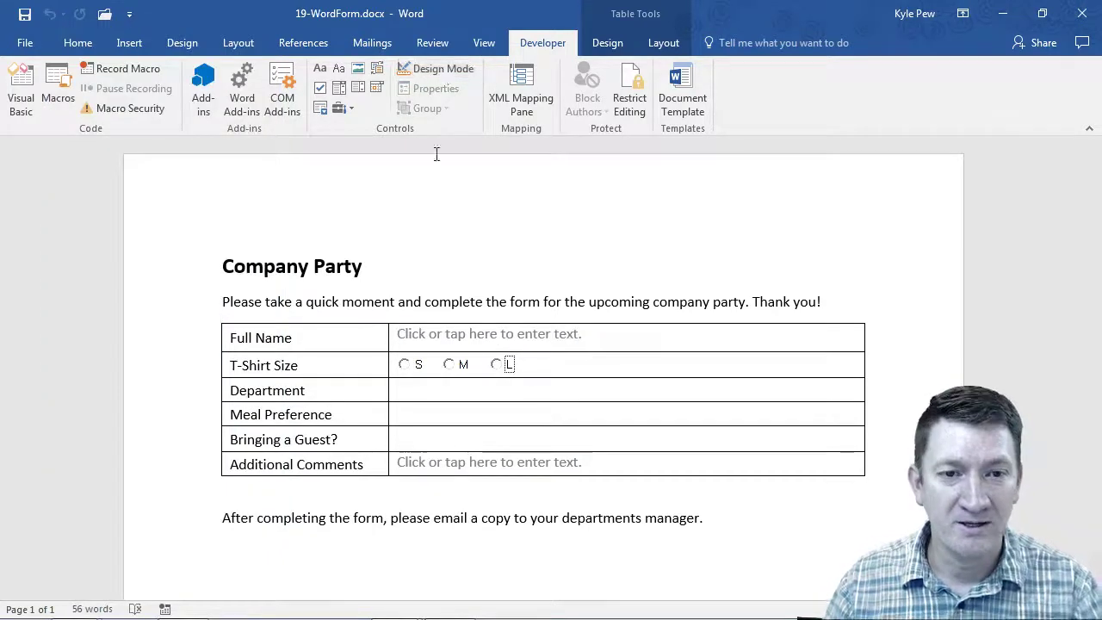
left_click(448, 367)
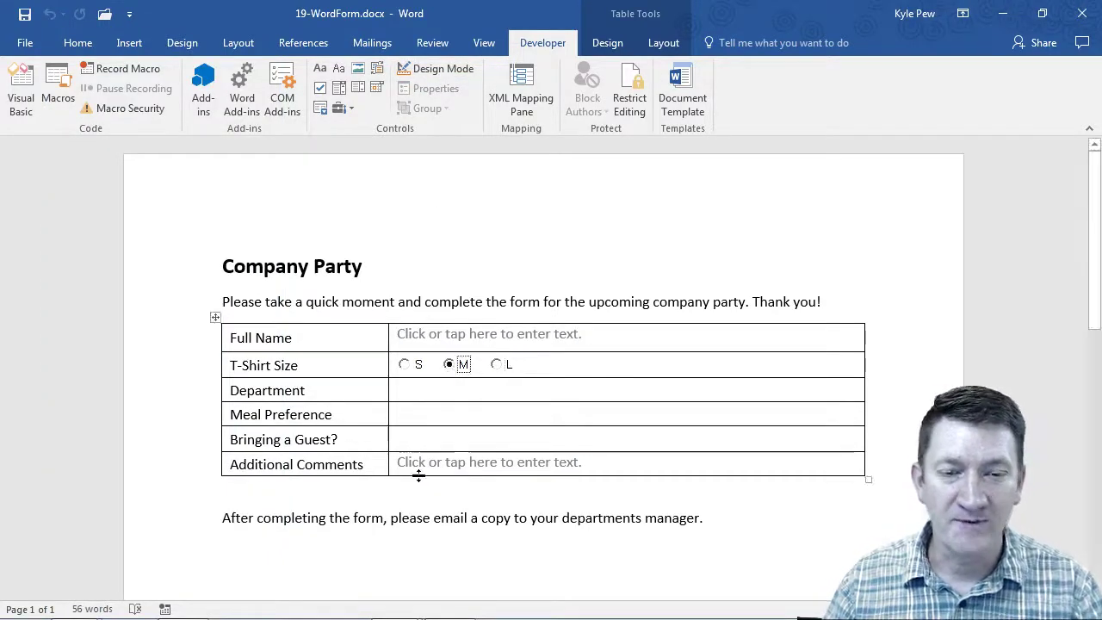
left_click(404, 364)
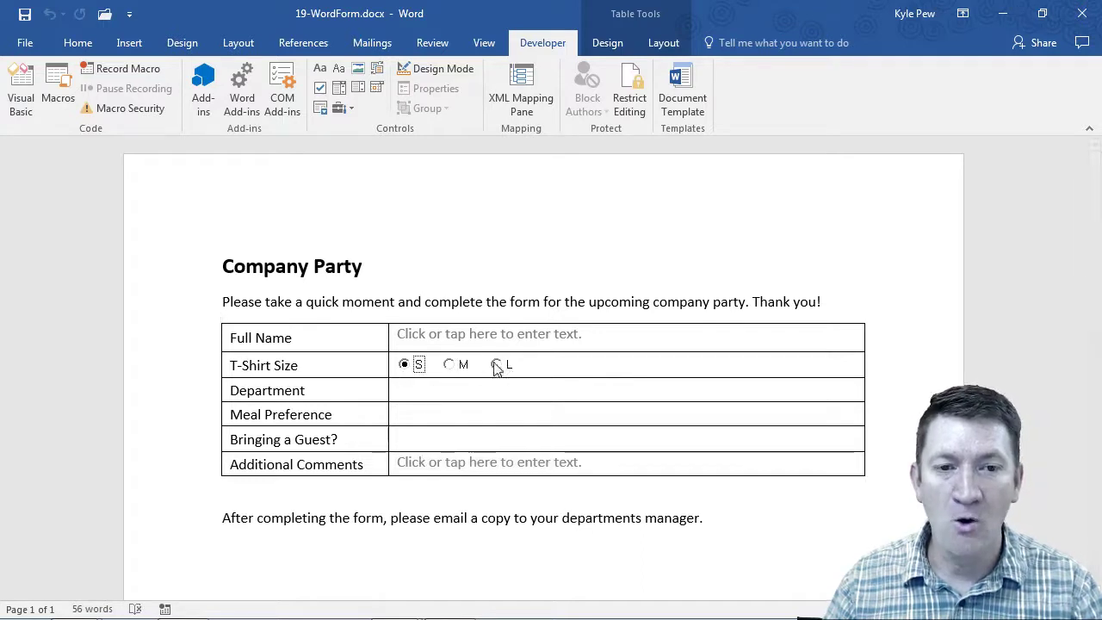
left_click(496, 364)
left_click(450, 365)
left_click(404, 364)
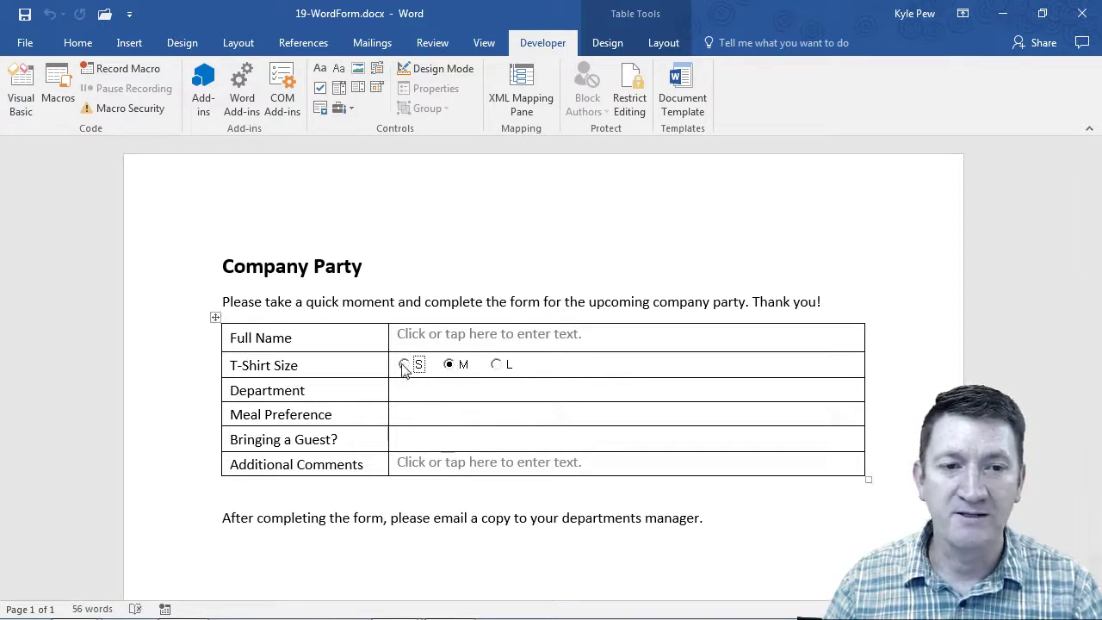
left_click(458, 368)
left_click(497, 366)
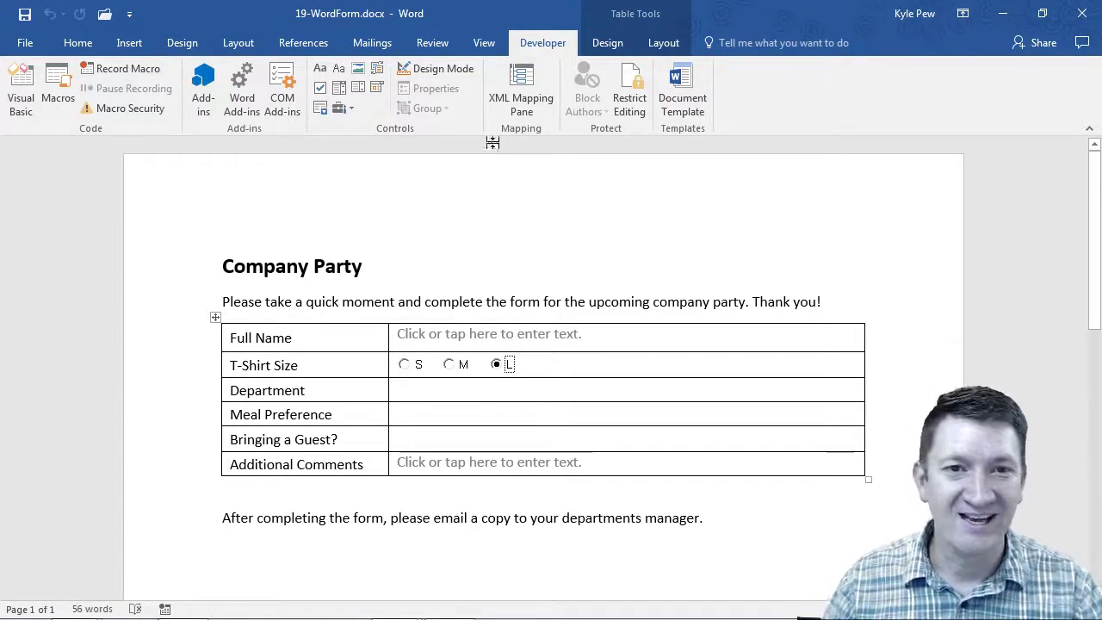
left_click(441, 69)
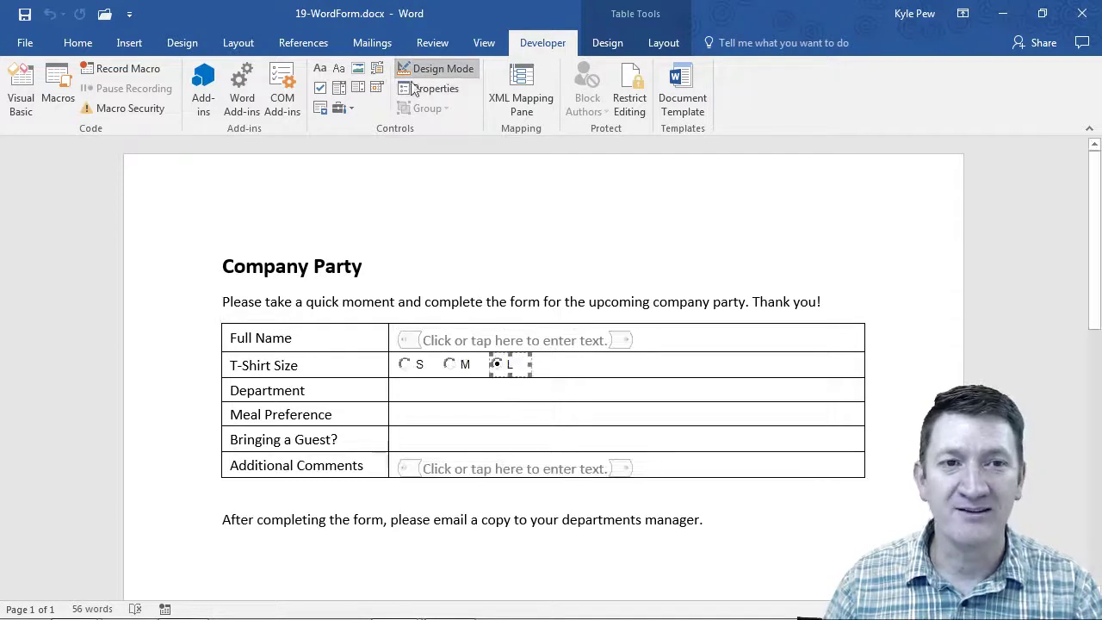